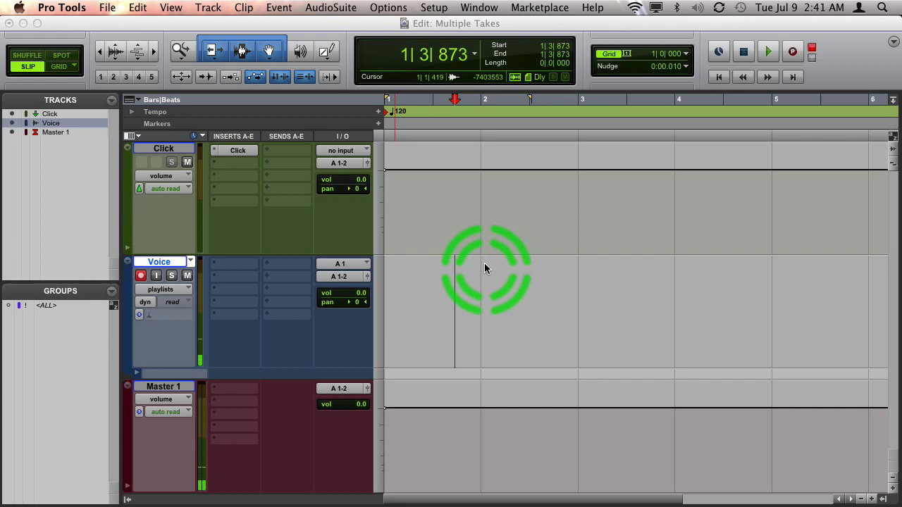
# Select 1|4|807 to 3|1|058 on the Voice track as the record range
pyautogui.click(458, 272)
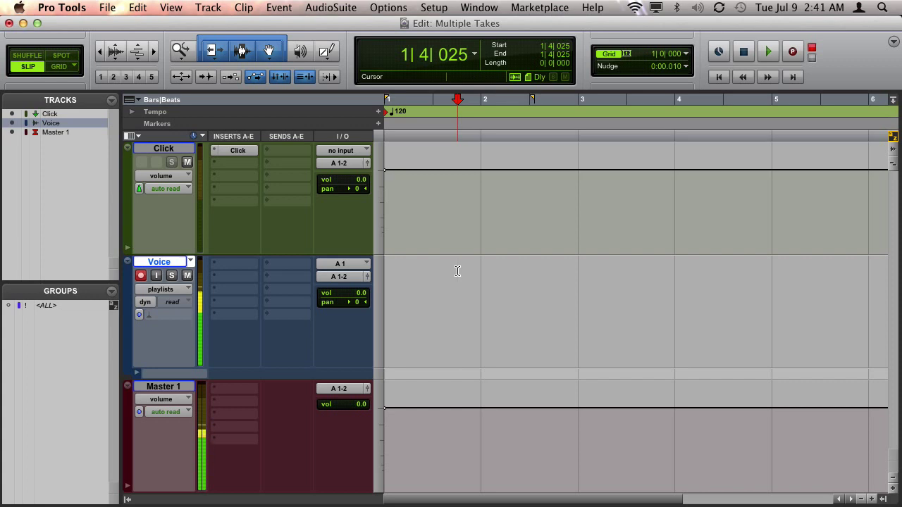
pyautogui.moveTo(474, 271); pyautogui.dragTo(678, 262)
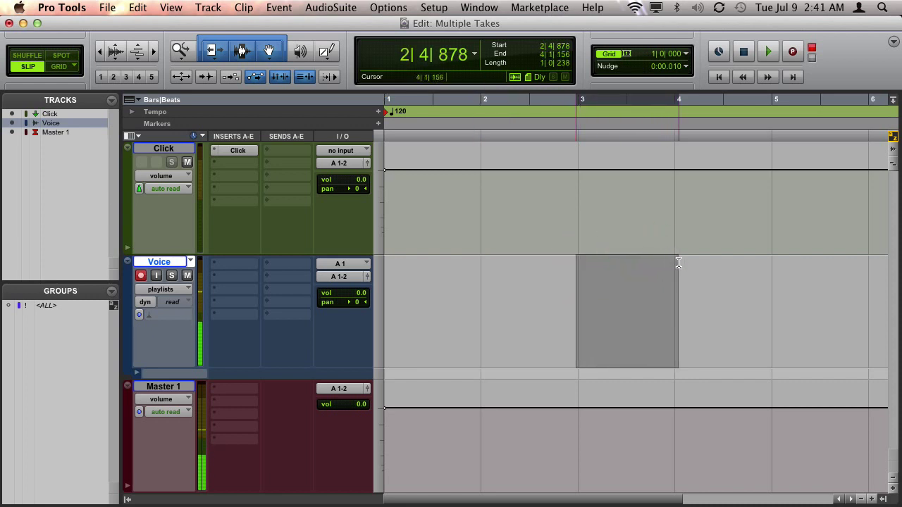
pyautogui.moveTo(564, 262)
pyautogui.mouseDown()
pyautogui.moveTo(469, 266)
pyautogui.moveTo(579, 261)
pyautogui.mouseUp()
pyautogui.click(472, 265)
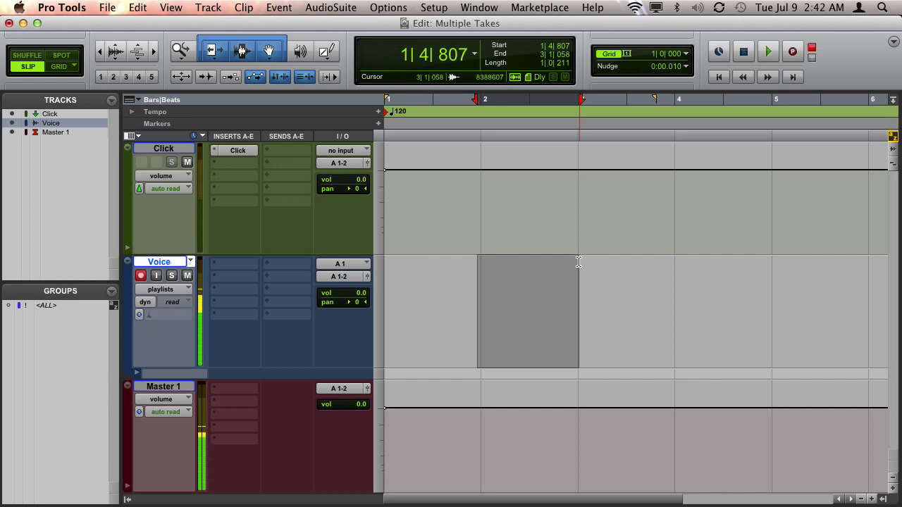
# Arm the Voice track and record the first take, Voice_28-01, across the selected range
pyautogui.hotkey('shift', 'r')
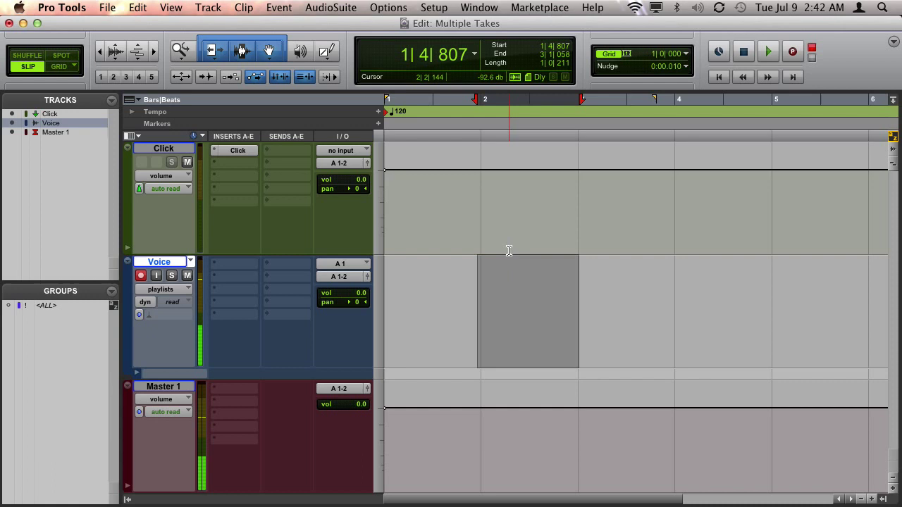
pyautogui.press('space')
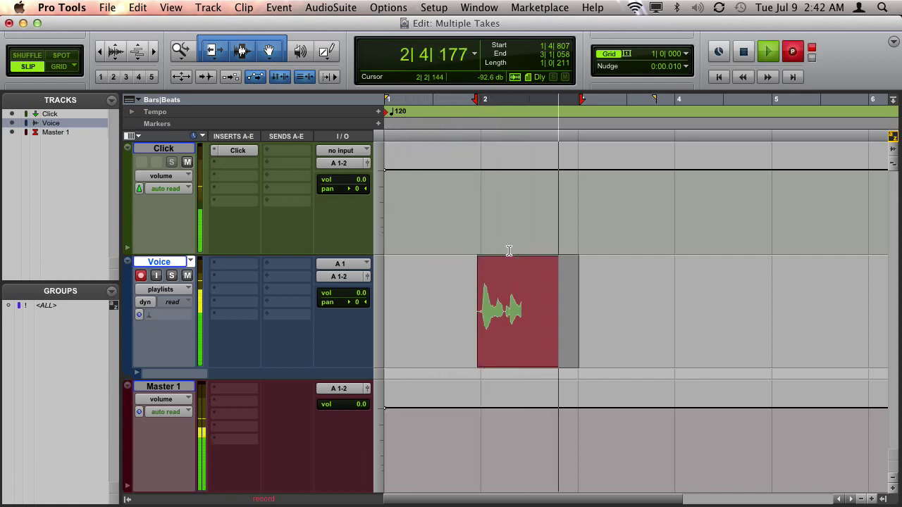
pyautogui.click(508, 247)
pyautogui.click(528, 297)
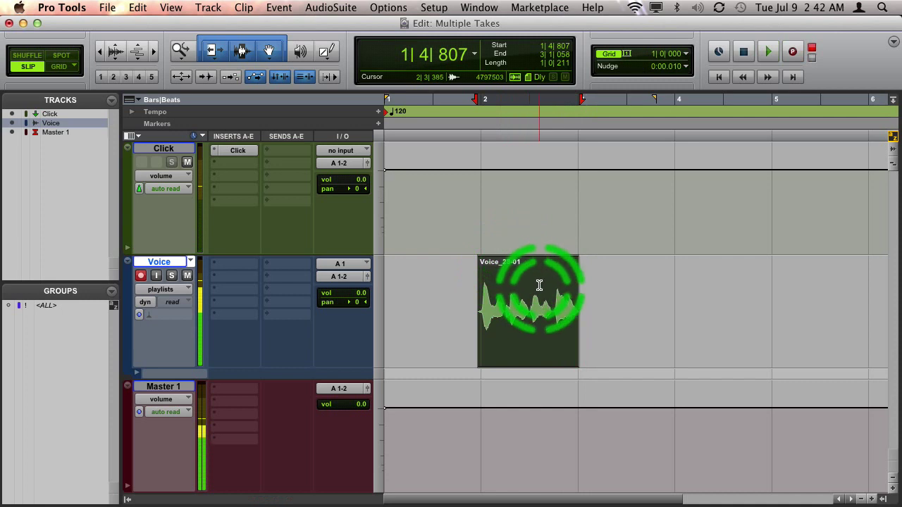
# Copy the Voice_28-01 take onto its own playlist lane below the Voice track
pyautogui.click(522, 337)
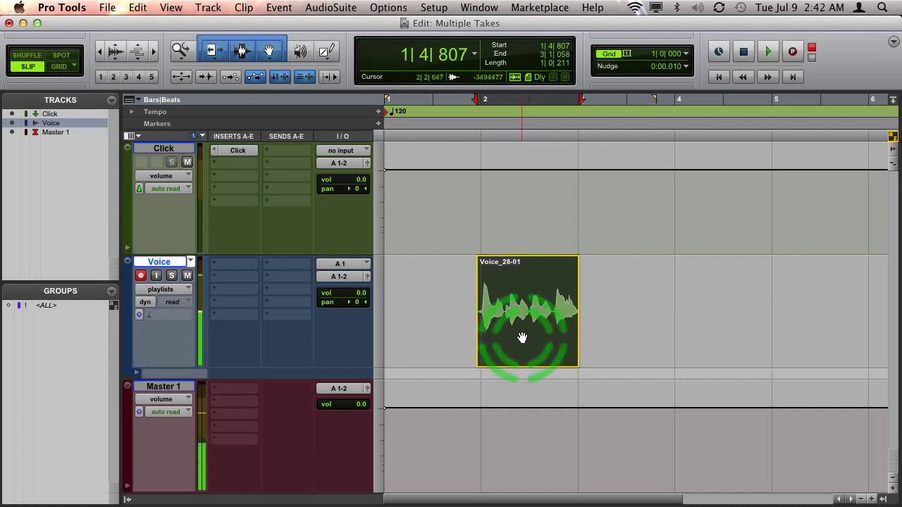
pyautogui.click(524, 376)
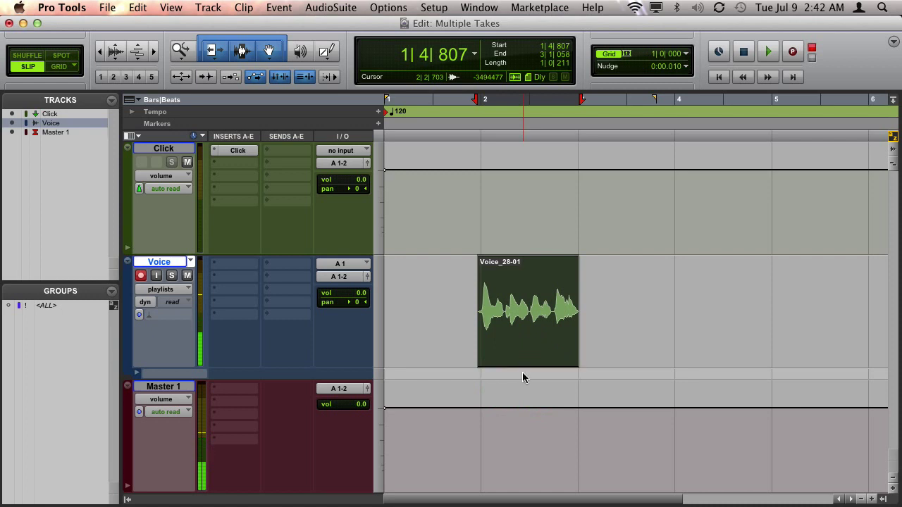
pyautogui.click(511, 352)
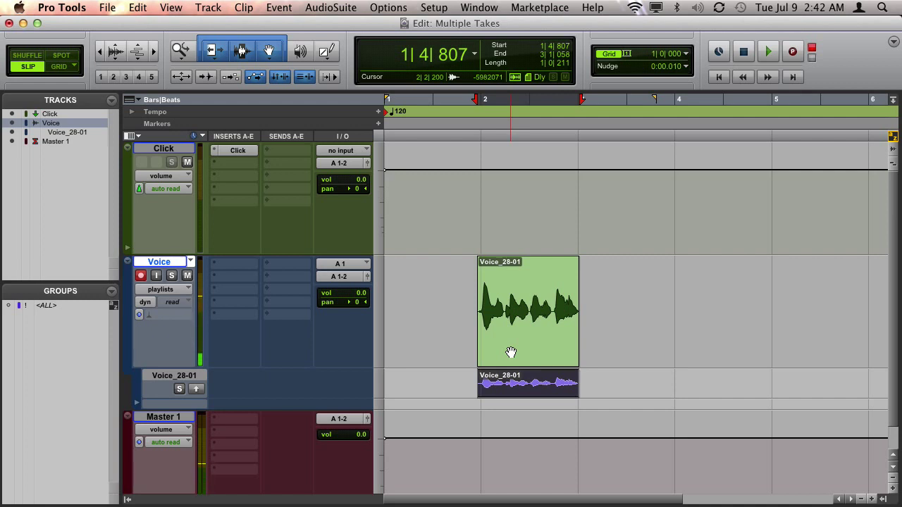
pyautogui.click(511, 349)
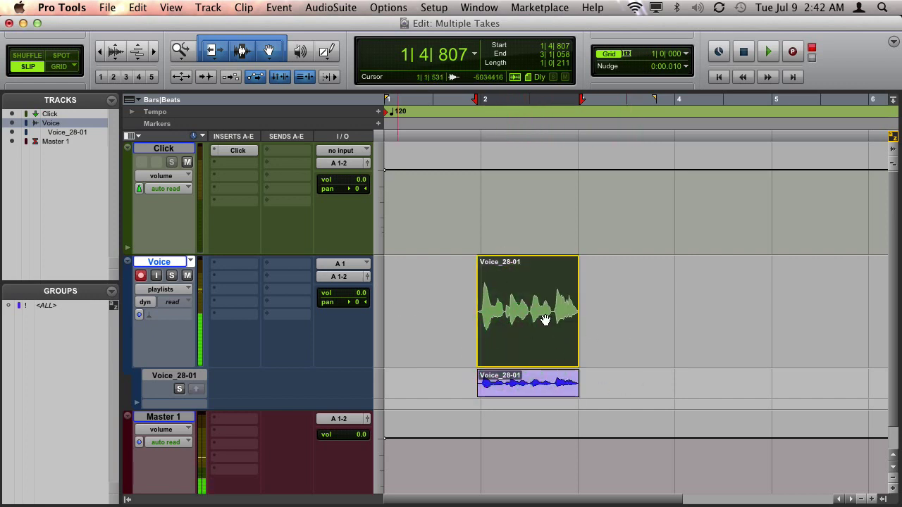
# Record the second take, Voice_29-01, over the same range
pyautogui.click(507, 305)
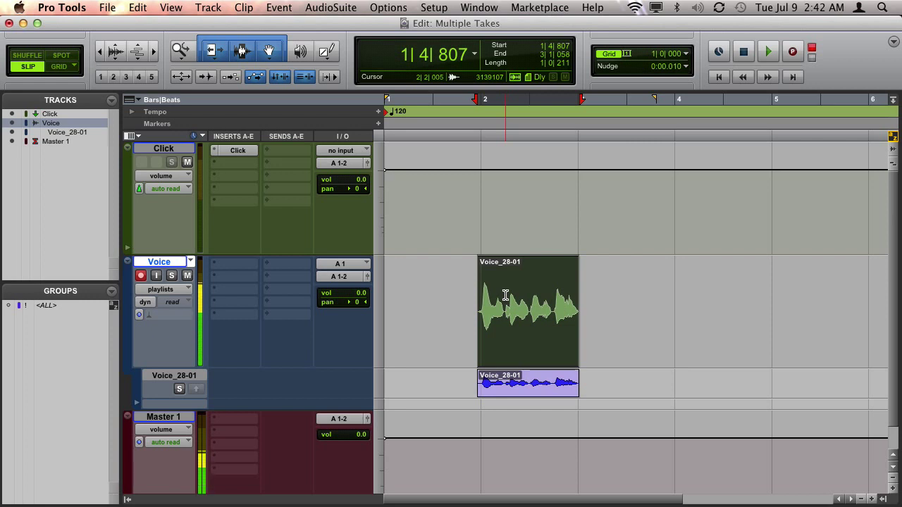
pyautogui.press('space')
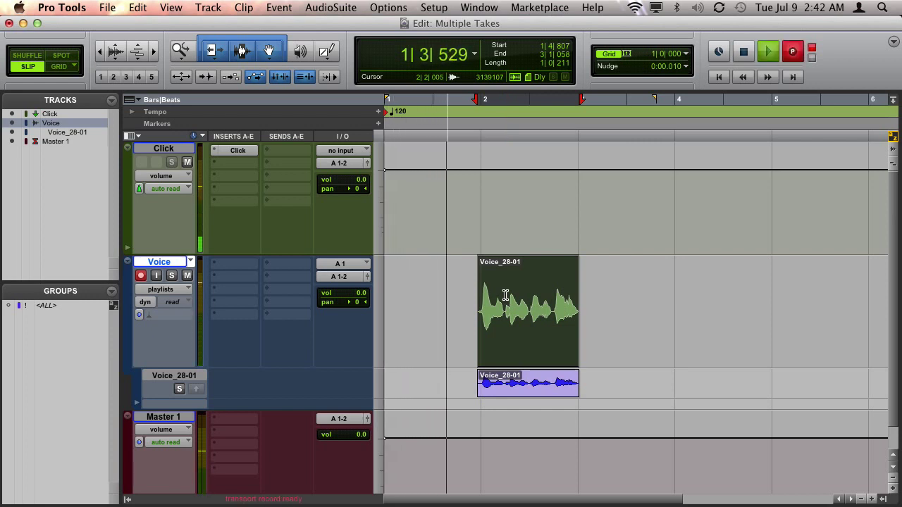
pyautogui.click(598, 299)
# Copy Voice_29-01 onto a new playlist lane under Voice_28-01
pyautogui.click(514, 298)
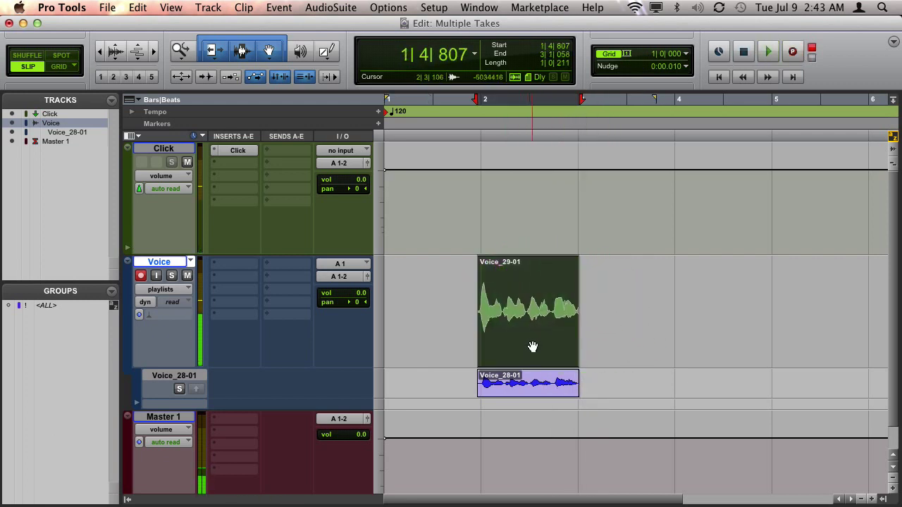
pyautogui.click(521, 377)
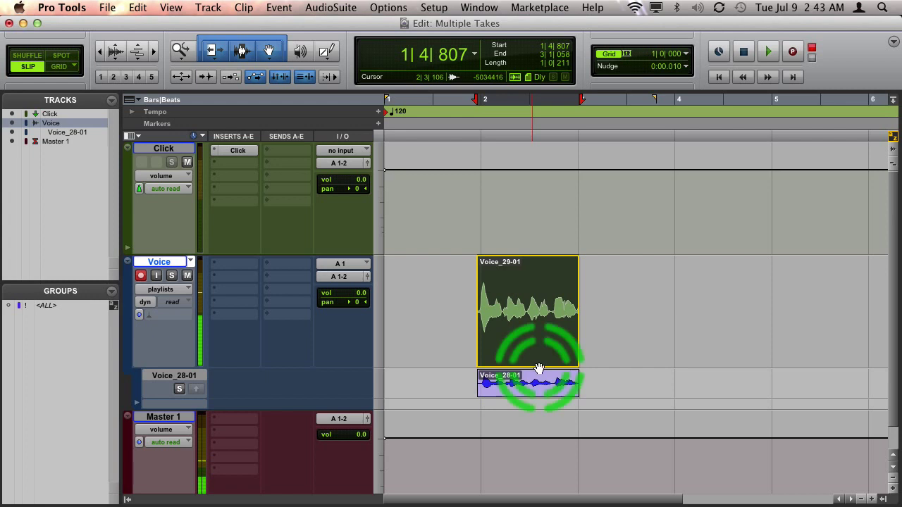
pyautogui.click(542, 407)
pyautogui.click(539, 303)
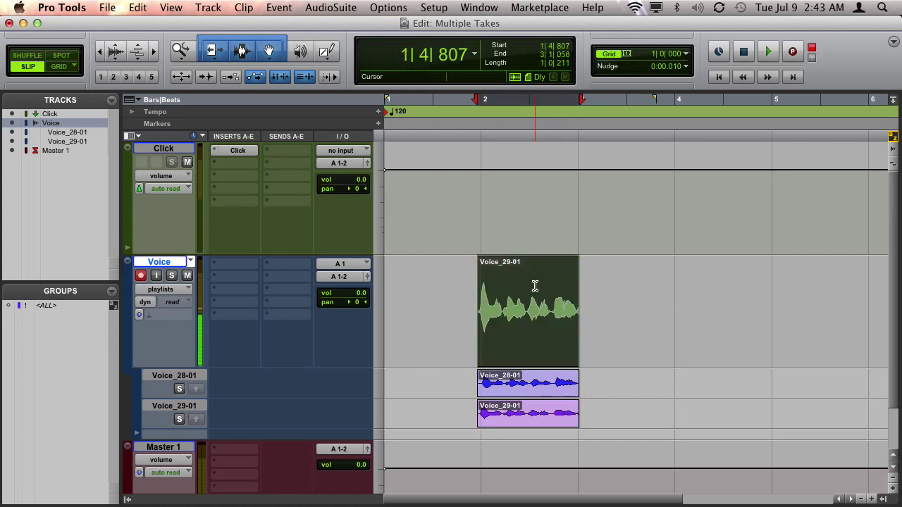
# Record the third take, Voice_30-01, and copy it to a third playlist lane
pyautogui.press('super+space')
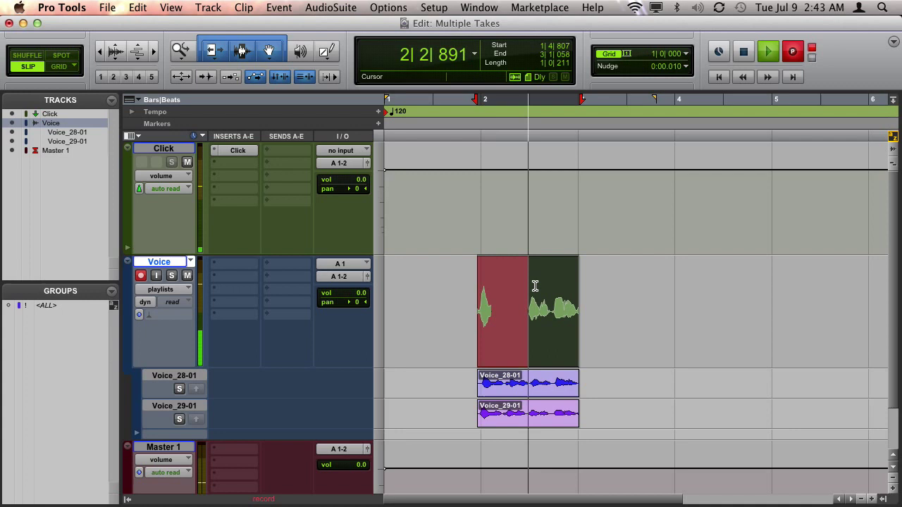
pyautogui.press('space')
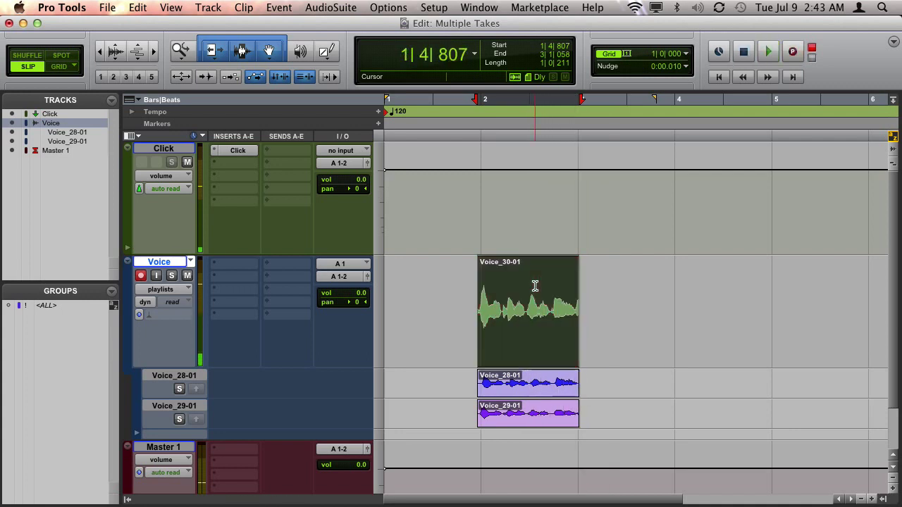
pyautogui.click(535, 285)
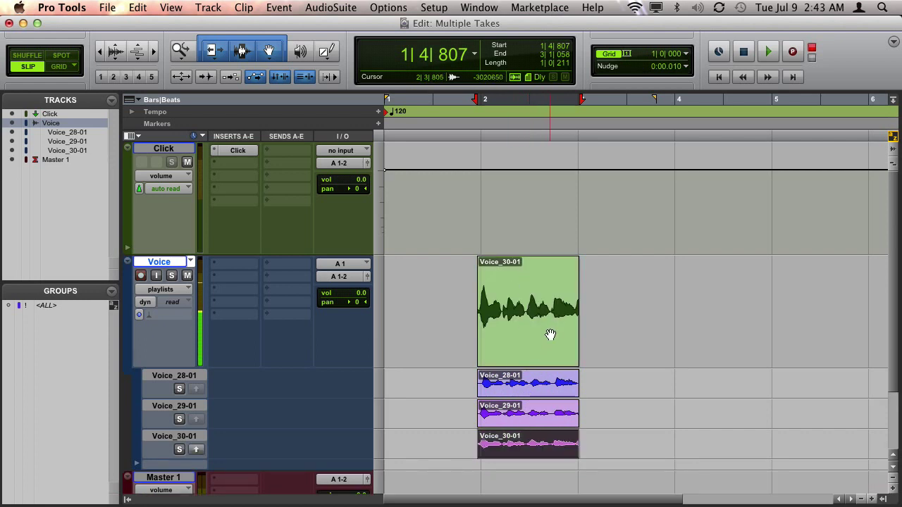
# Promote Voice_28-01's opening and a Voice_29-01 section to the main playlist, then mark bars 3–4
pyautogui.moveTo(508, 382); pyautogui.dragTo(478, 381)
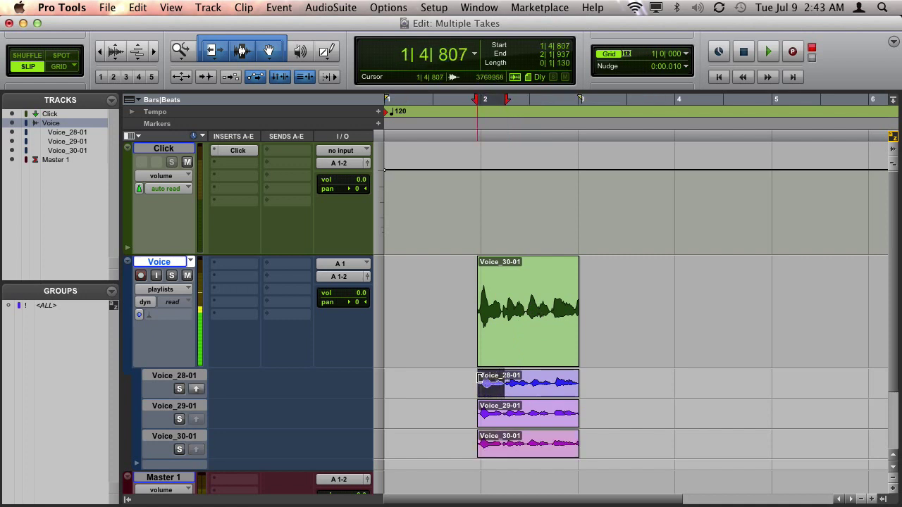
pyautogui.click(197, 389)
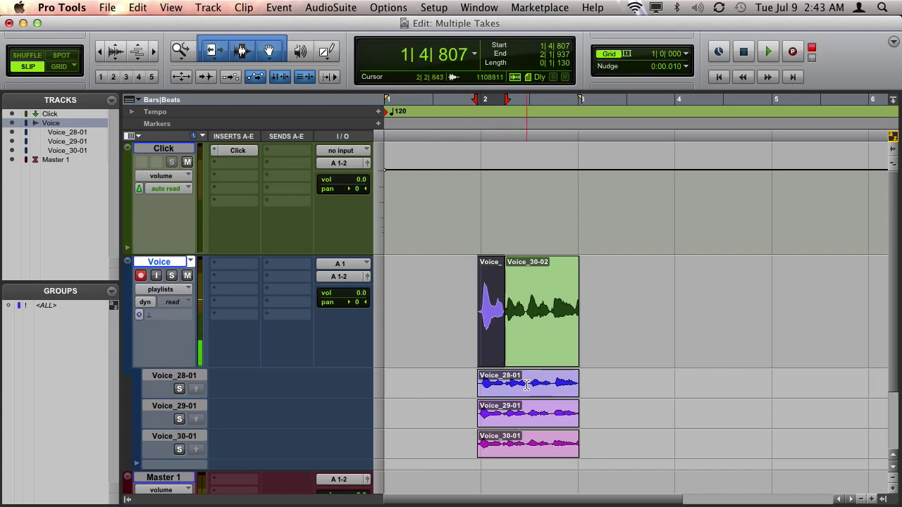
pyautogui.moveTo(525, 408); pyautogui.dragTo(504, 409)
pyautogui.click(196, 419)
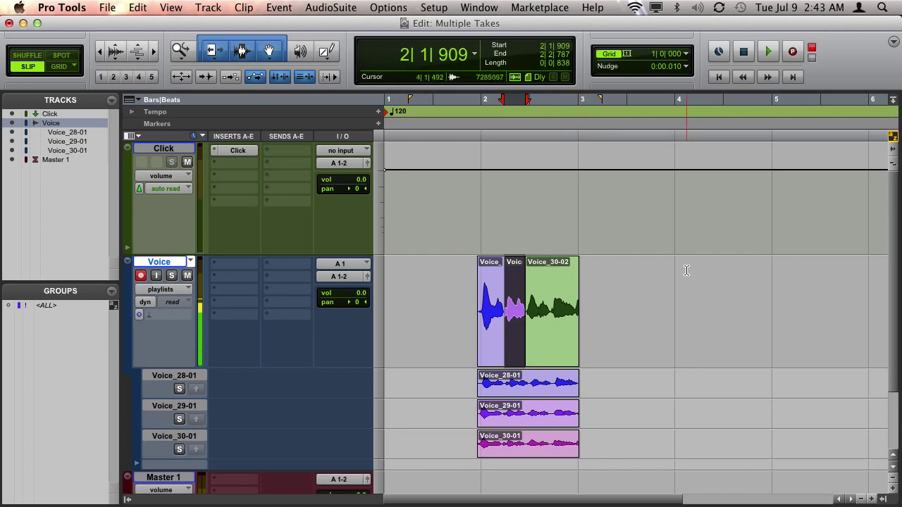
pyautogui.moveTo(673, 272); pyautogui.dragTo(513, 232)
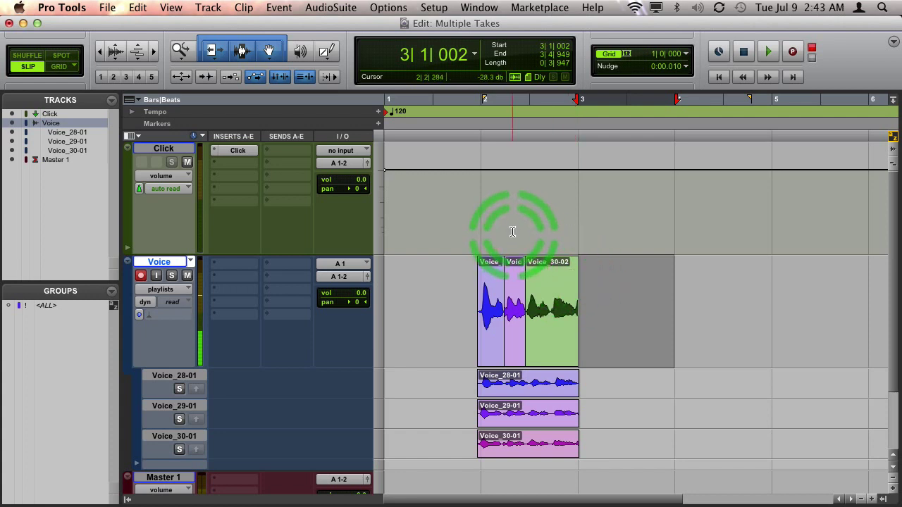
# Record Voice_31-01 over bars 3–4 and drag it onto the Voice_28-01 lane
pyautogui.press('super+space')
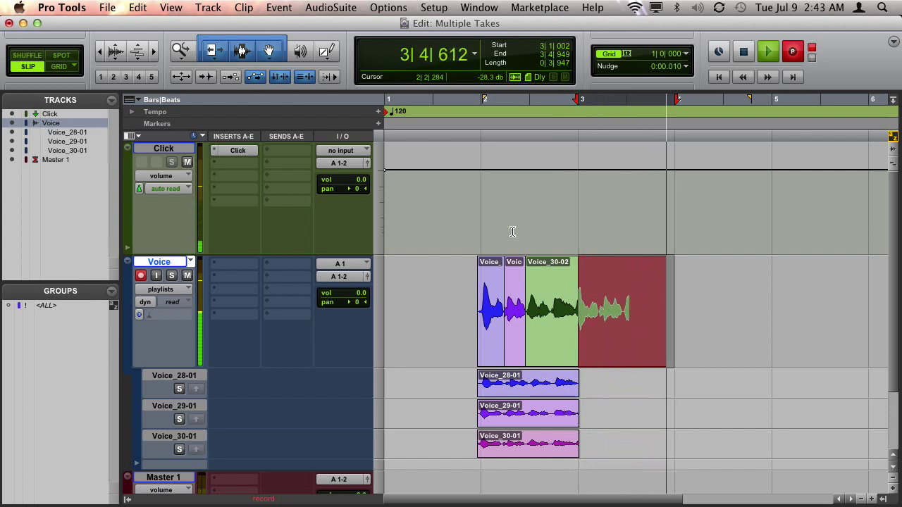
pyautogui.press('space')
pyautogui.click(616, 296)
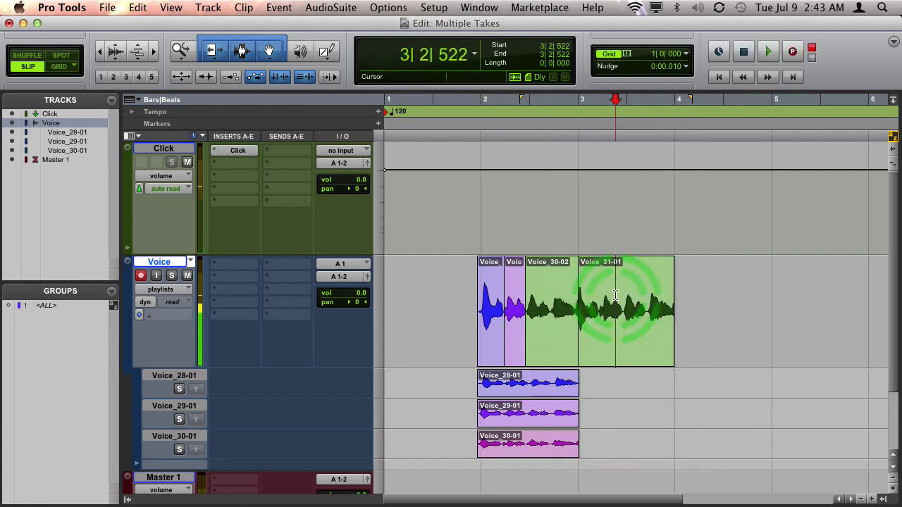
pyautogui.click(619, 356)
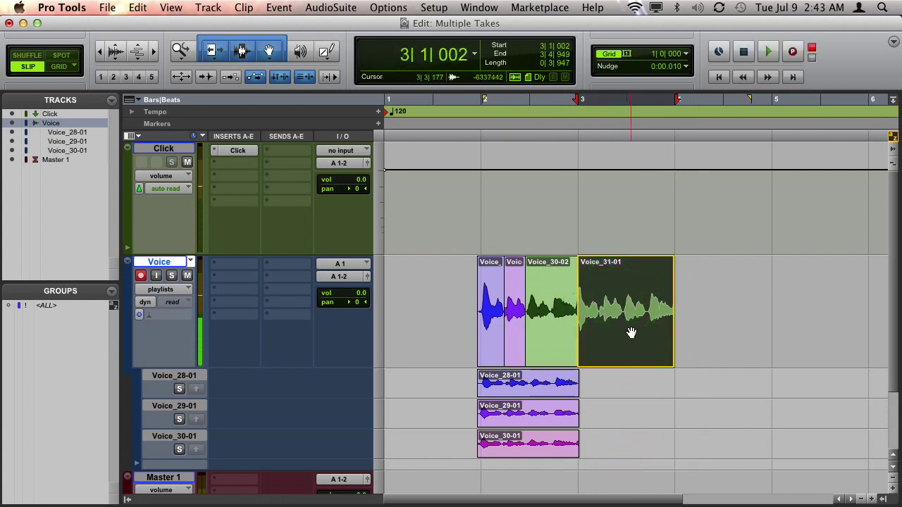
pyautogui.moveTo(631, 333); pyautogui.dragTo(623, 258)
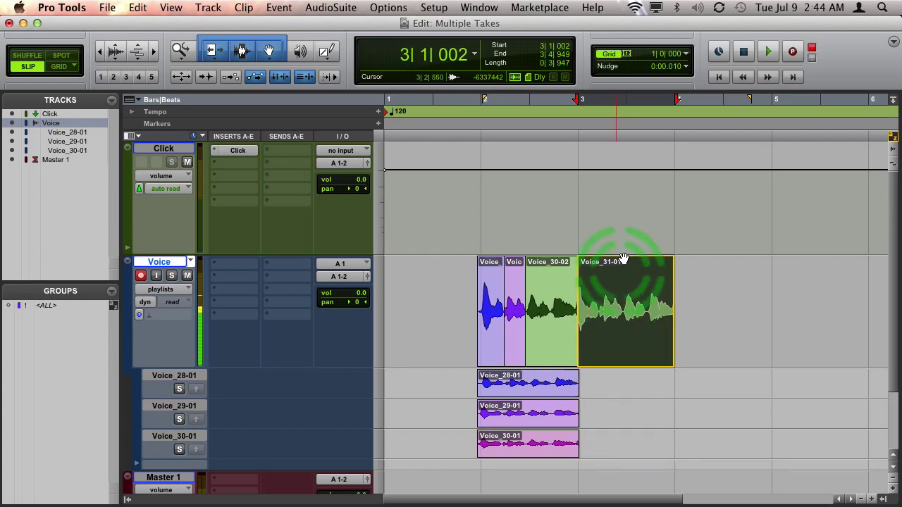
pyautogui.click(613, 375)
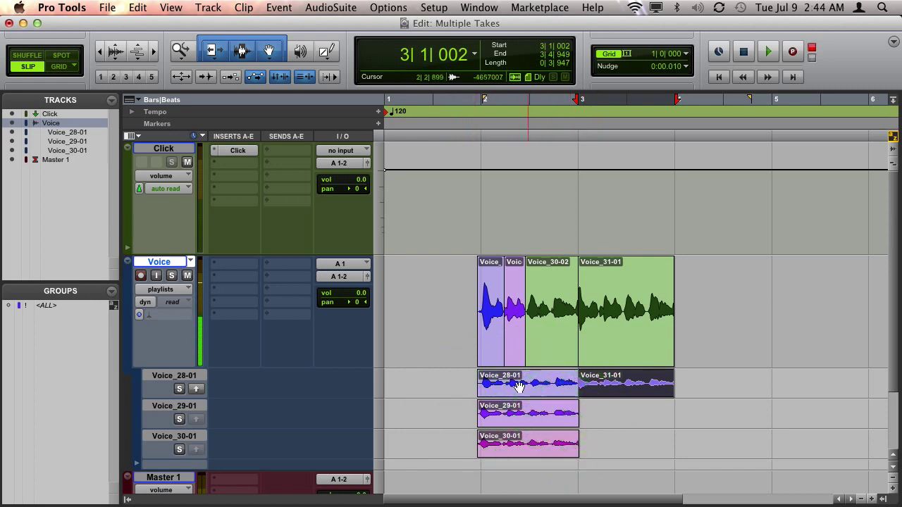
# Record Voice_32-01 over bars 3–4 and drag it onto the Voice_29-01 lane
pyautogui.doubleClick(611, 300)
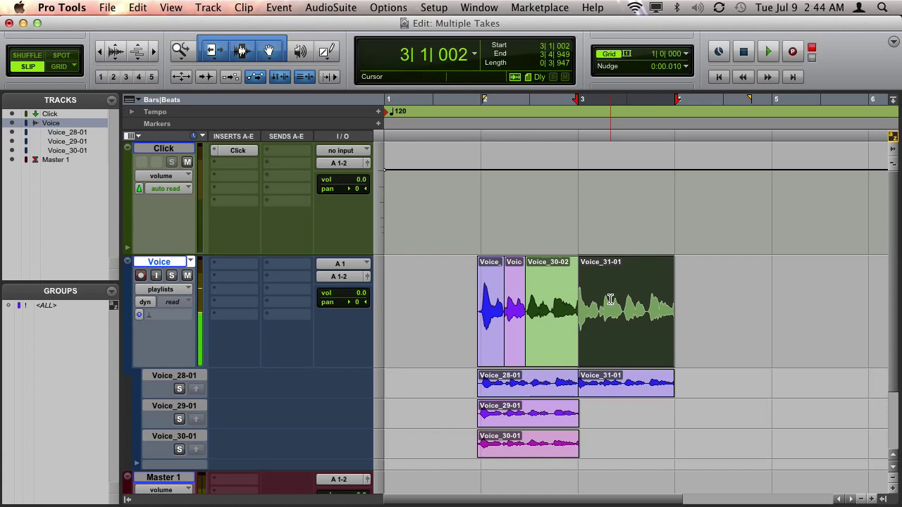
pyautogui.press('space')
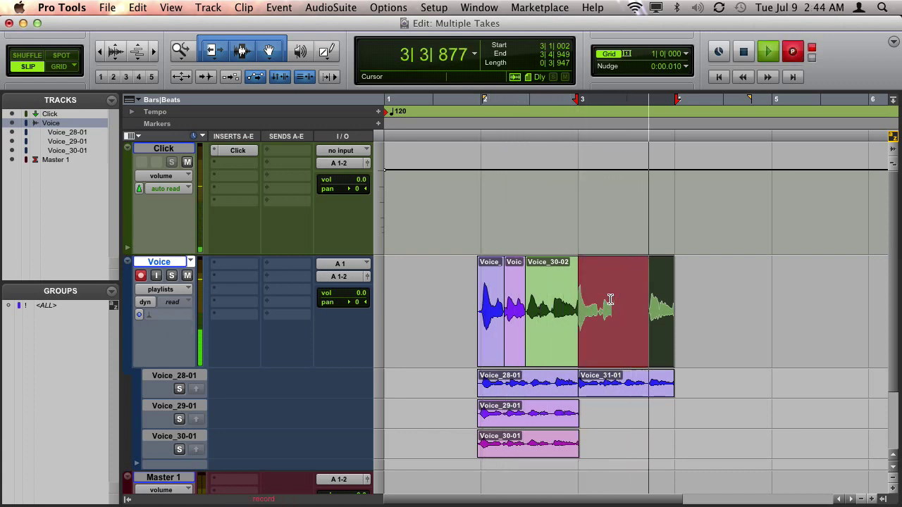
pyautogui.doubleClick(611, 299)
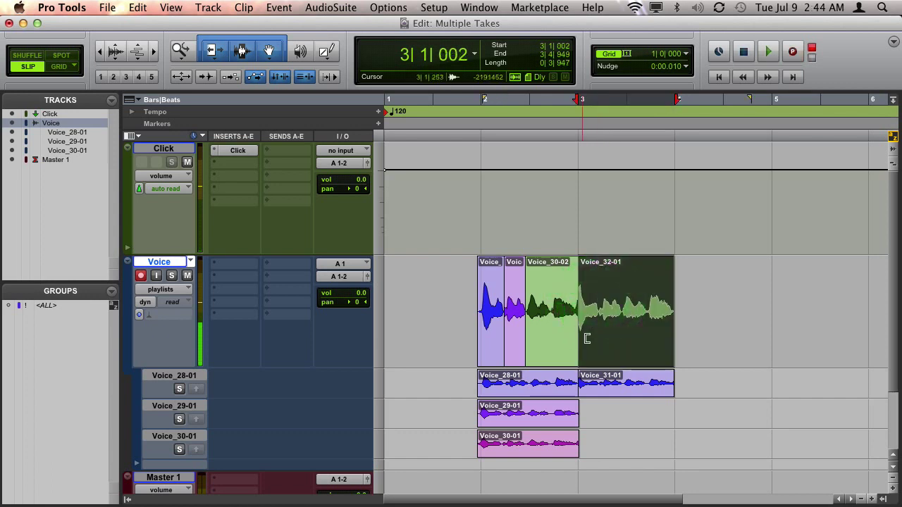
pyautogui.moveTo(615, 351); pyautogui.dragTo(636, 419)
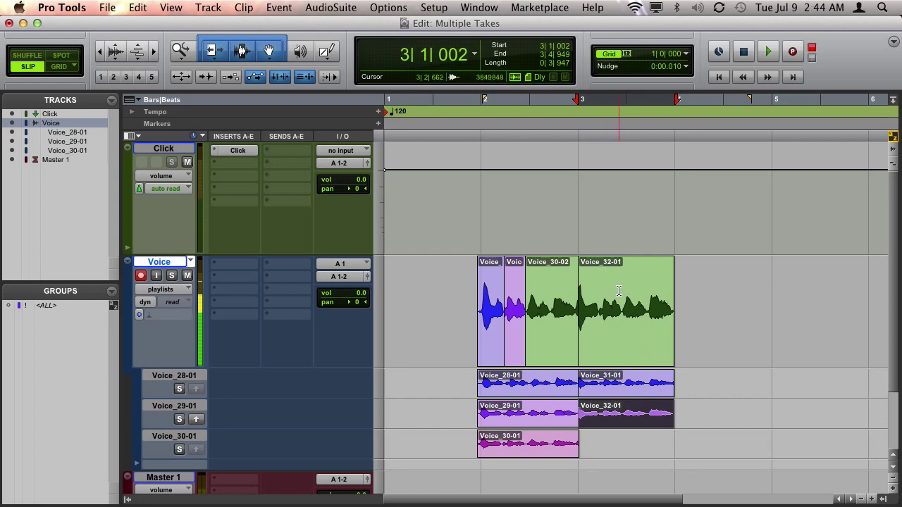
# Record Voice_33-01 over a new range from 2|4 to 3|2
pyautogui.moveTo(621, 291); pyautogui.dragTo(551, 291)
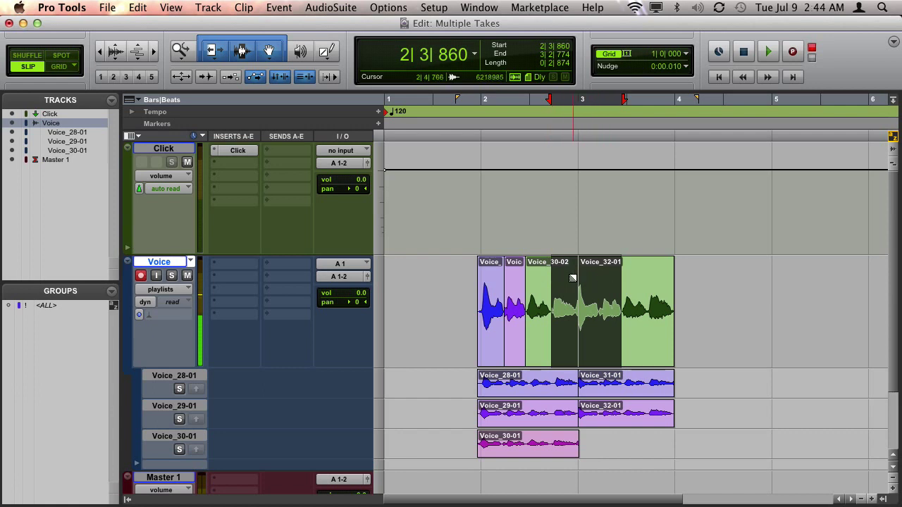
pyautogui.press('space')
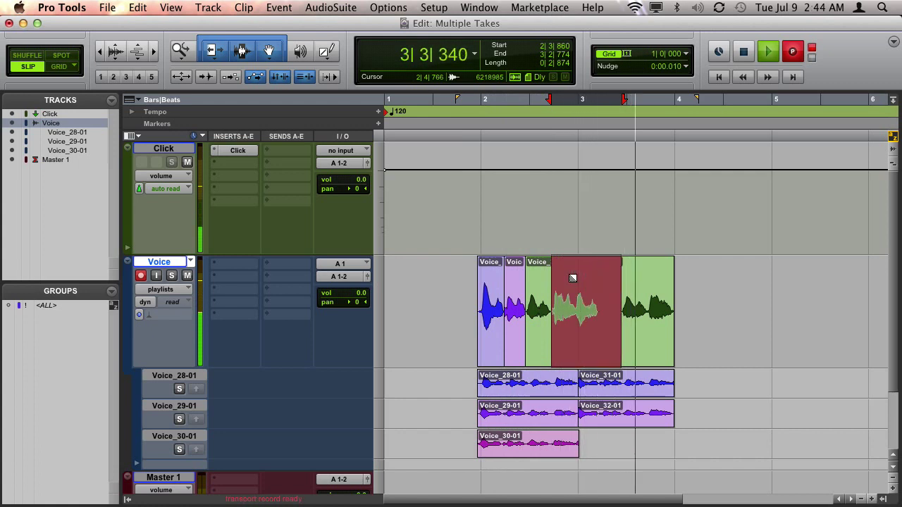
pyautogui.press('space')
# Move Voice_33-01 onto its own new playlist lane below Voice_30-01
pyautogui.click(580, 317)
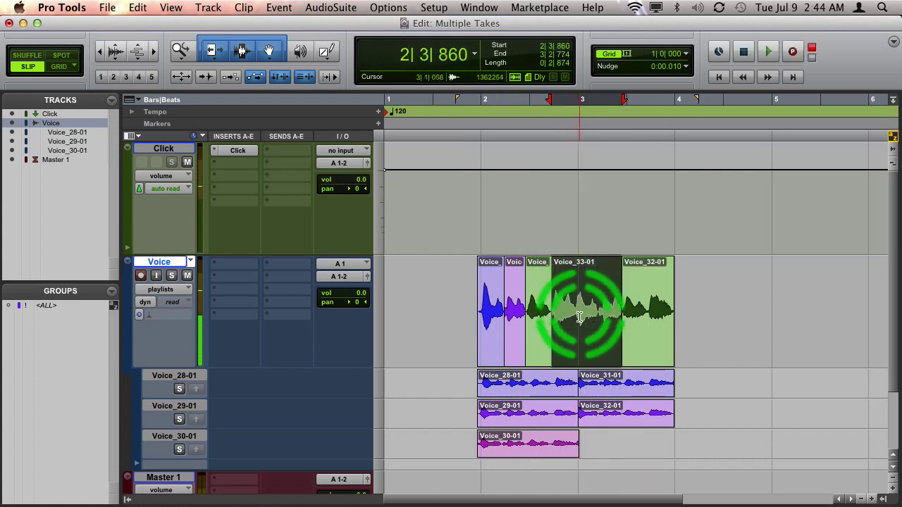
pyautogui.moveTo(579, 317); pyautogui.dragTo(565, 468)
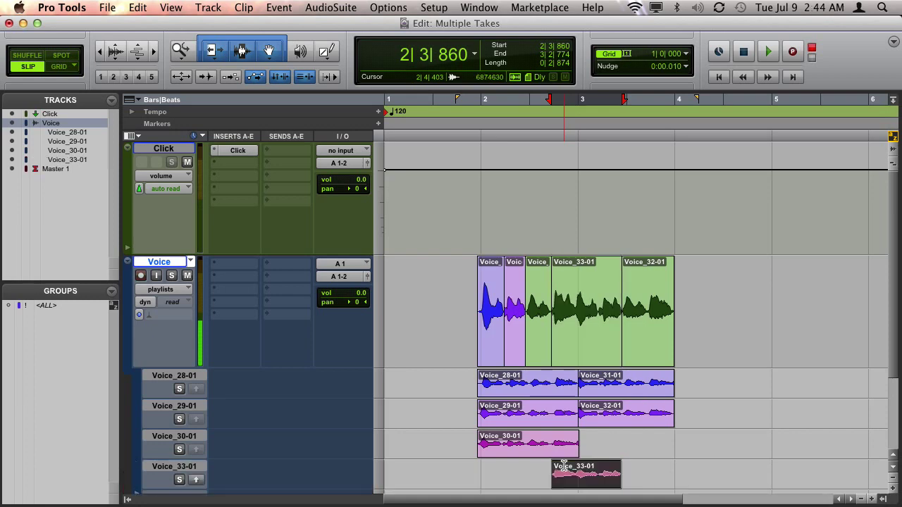
pyautogui.scroll(-5, 587, 423)
pyautogui.scroll(5, 588, 418)
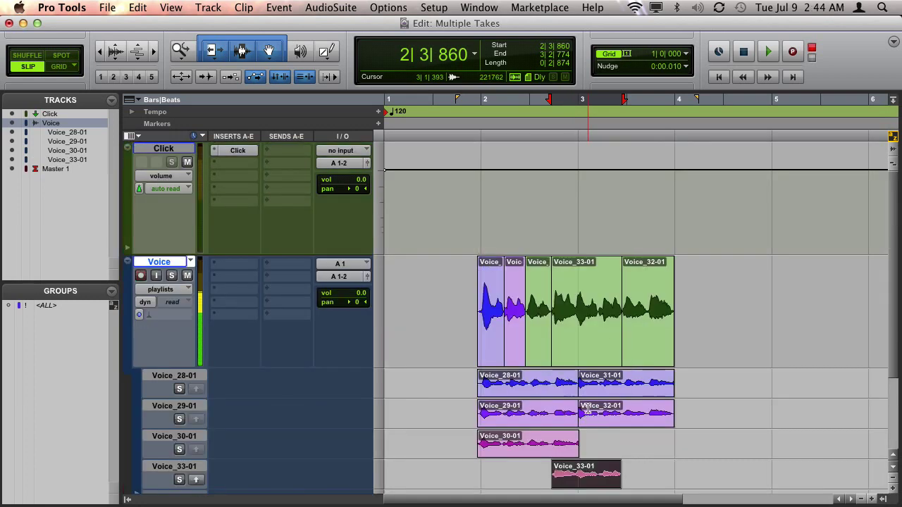
pyautogui.click(587, 376)
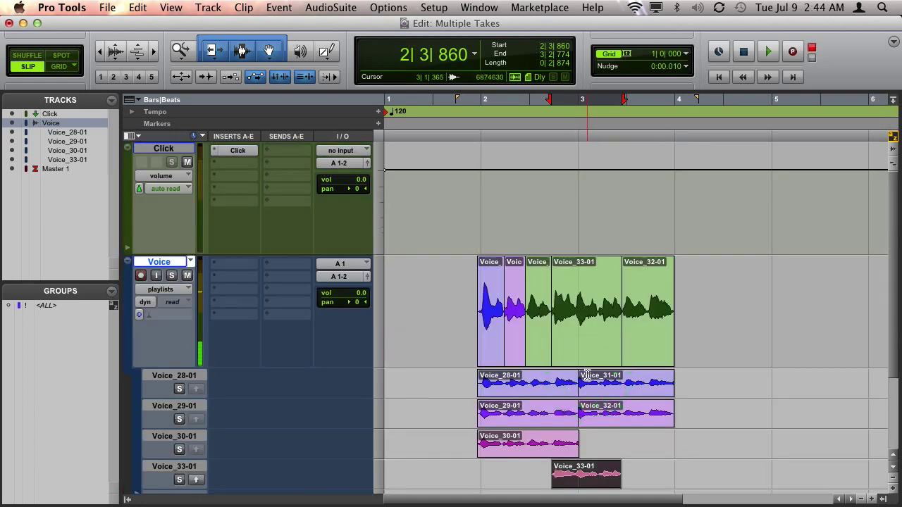
# Select all six takes across the four alternate lanes from bar 1|4 to 4|2
pyautogui.moveTo(447, 272); pyautogui.dragTo(446, 299)
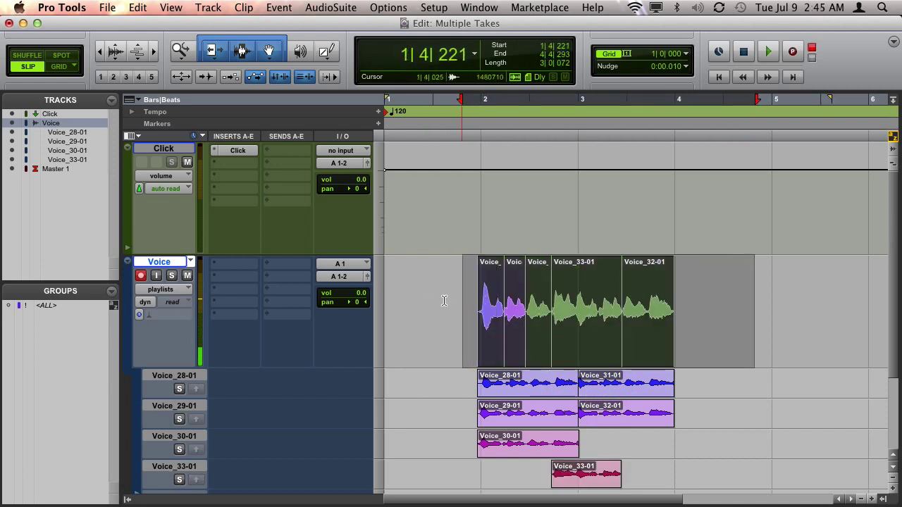
pyautogui.click(447, 298)
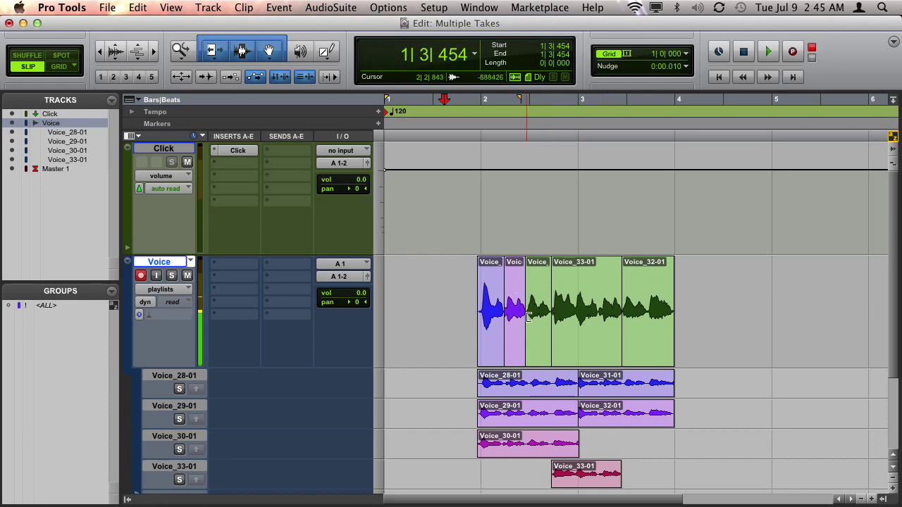
pyautogui.moveTo(458, 372); pyautogui.dragTo(715, 464)
pyautogui.scroll(-3, 650, 425)
pyautogui.scroll(3, 644, 400)
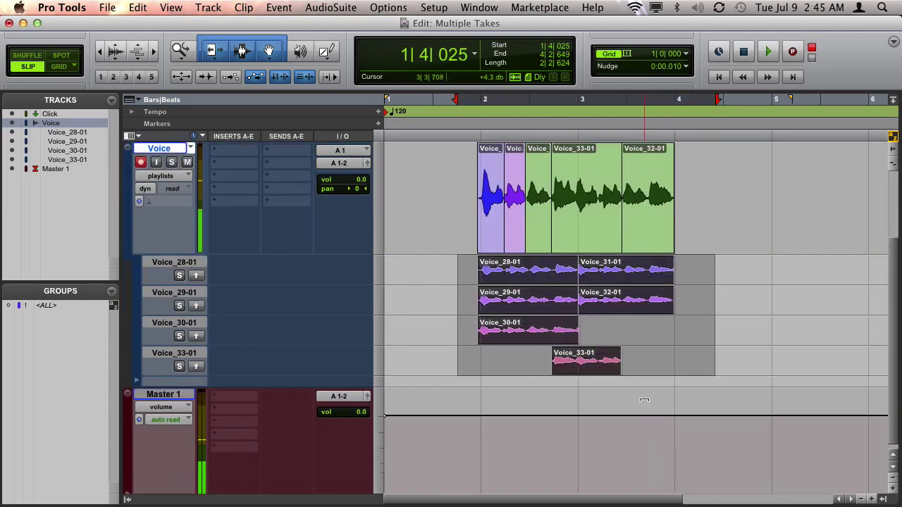